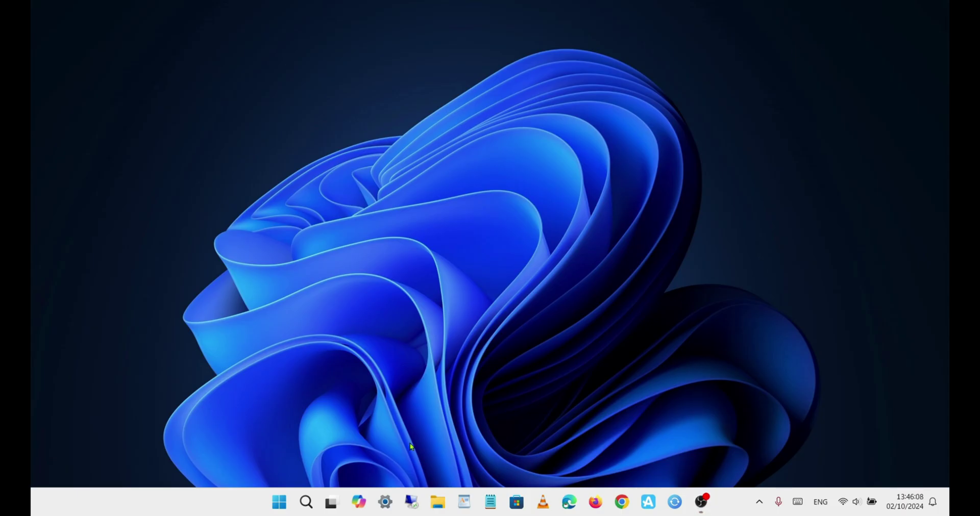
- Check System > About (Windows 11 Home 23H2, build 22631.4249), then go to Windows Update
click(385, 502)
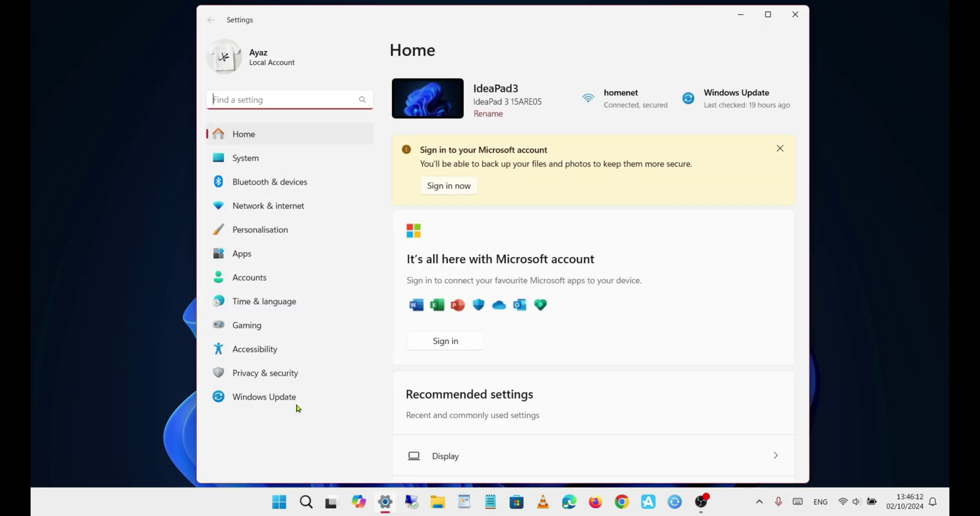
click(257, 162)
scroll(596, 289, down, 3)
scroll(596, 288, down, 5)
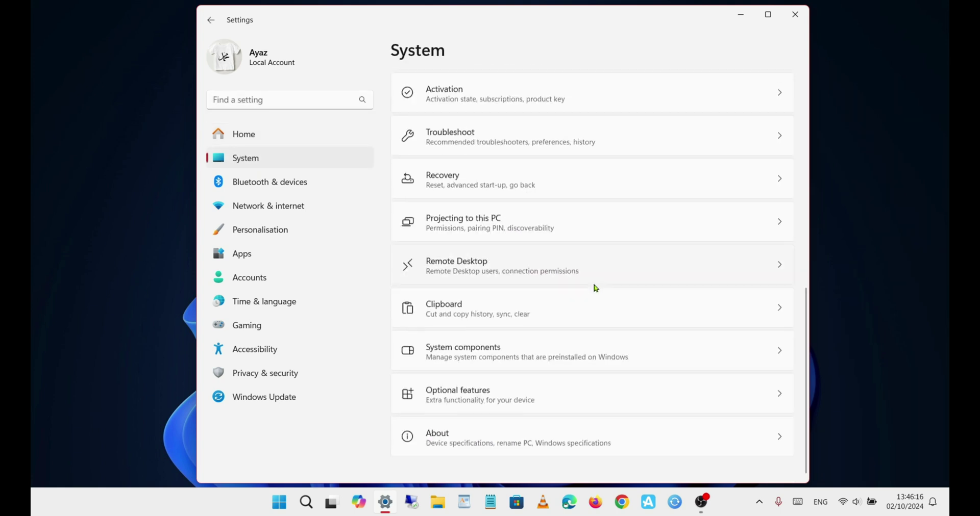
click(479, 441)
scroll(610, 388, down, 3)
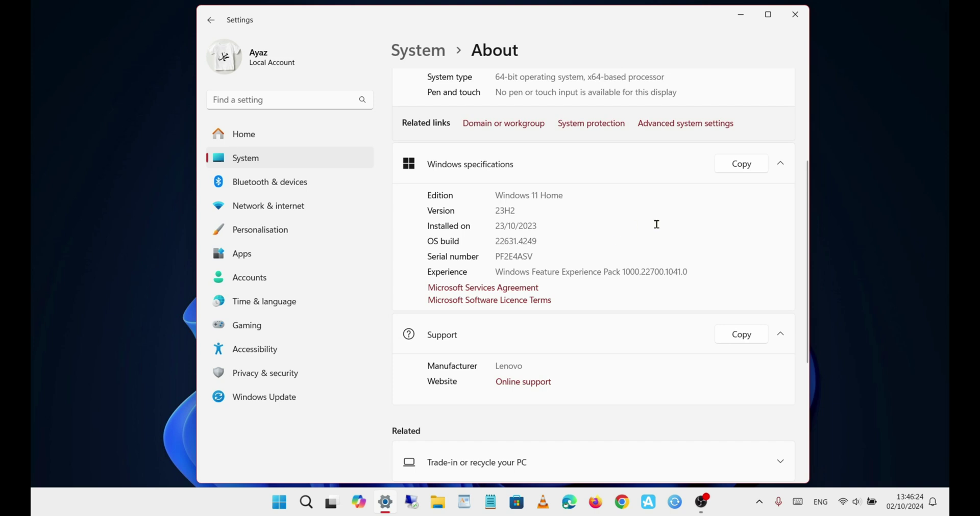
click(273, 402)
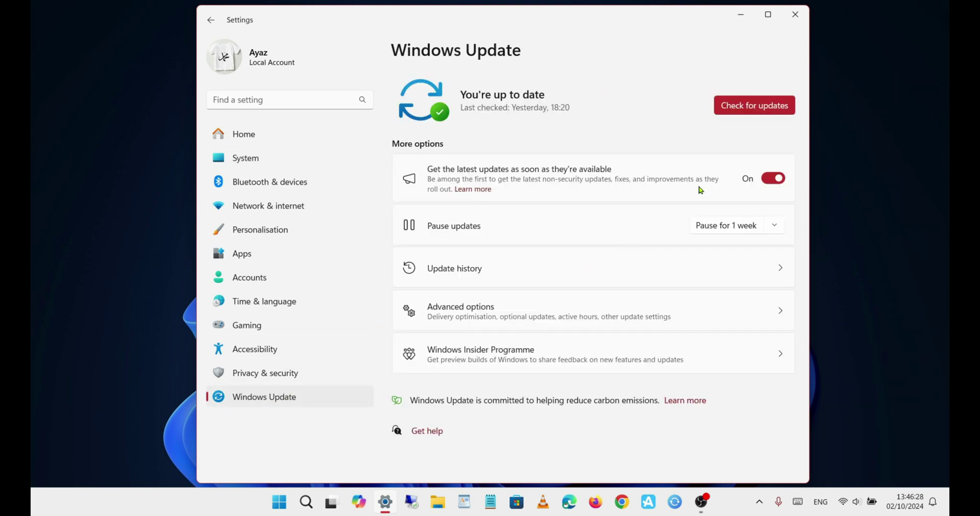
- Toggle the latest-updates switch off and on, then view Optional updates under Advanced options
click(777, 180)
click(777, 181)
click(780, 316)
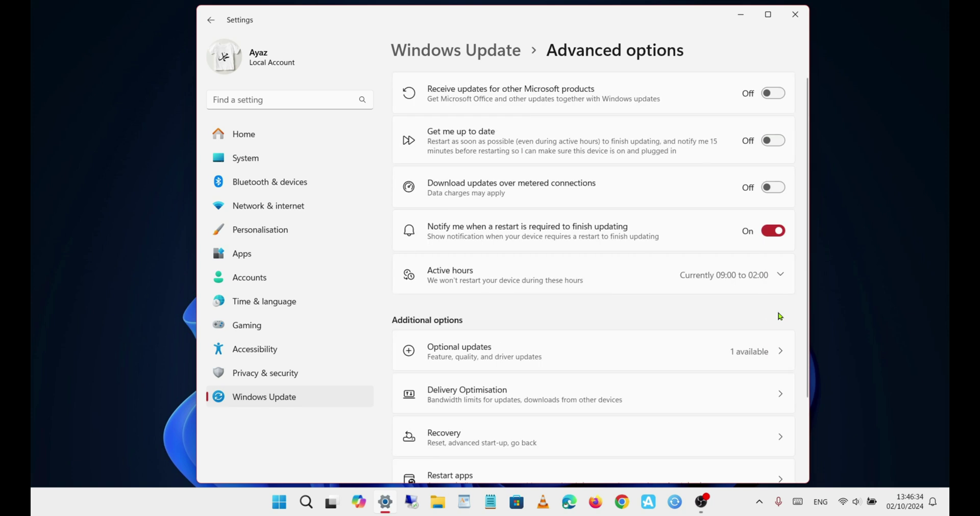
click(768, 357)
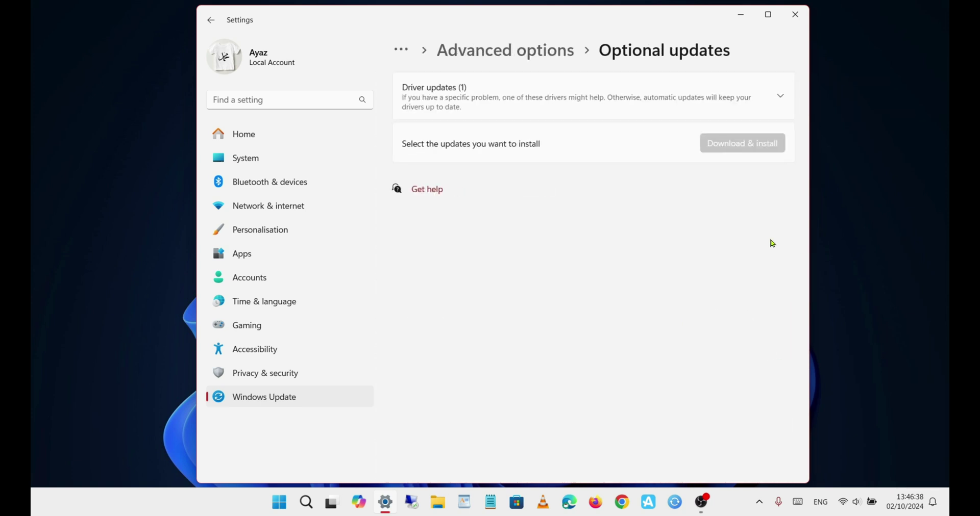
- Return to Windows Update and run a fresh update check
click(452, 56)
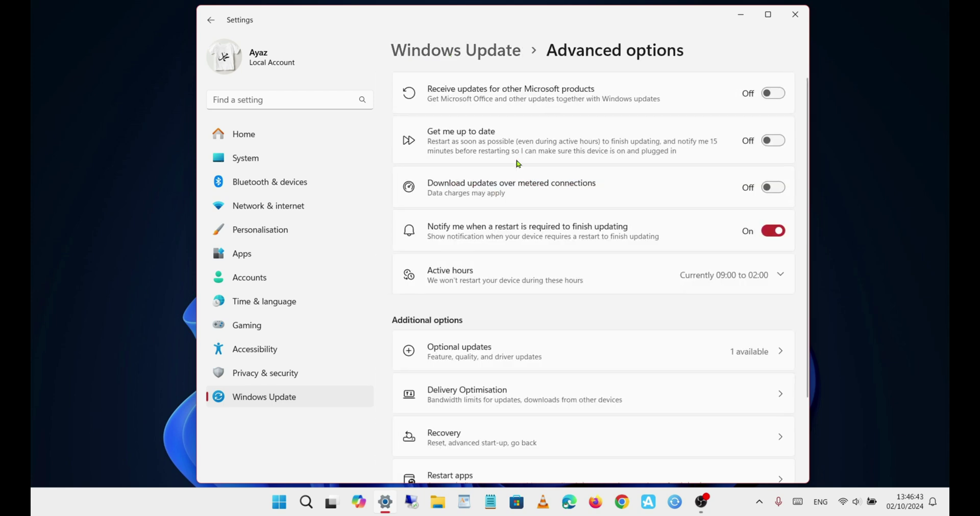
click(449, 50)
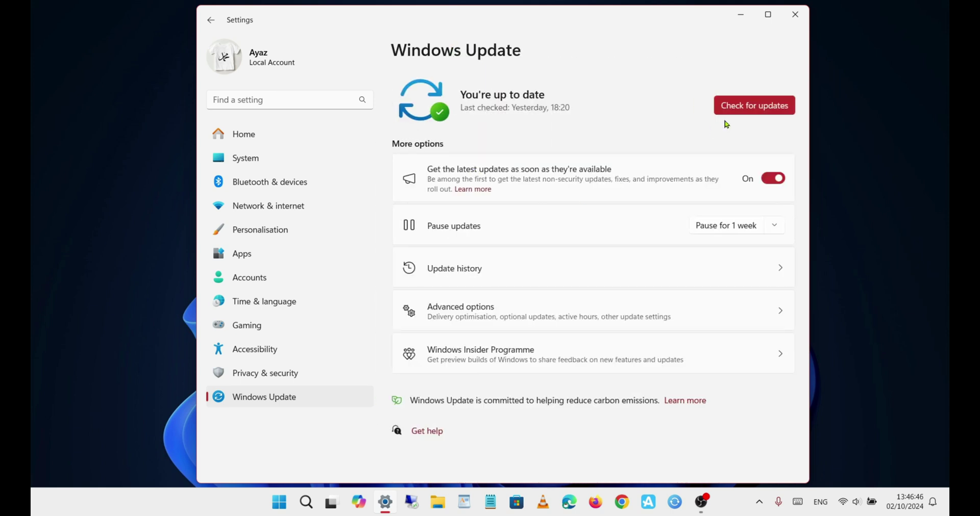
click(750, 109)
- Search Google for 'windows 11 download' in a new Chrome Incognito window
right_click(620, 505)
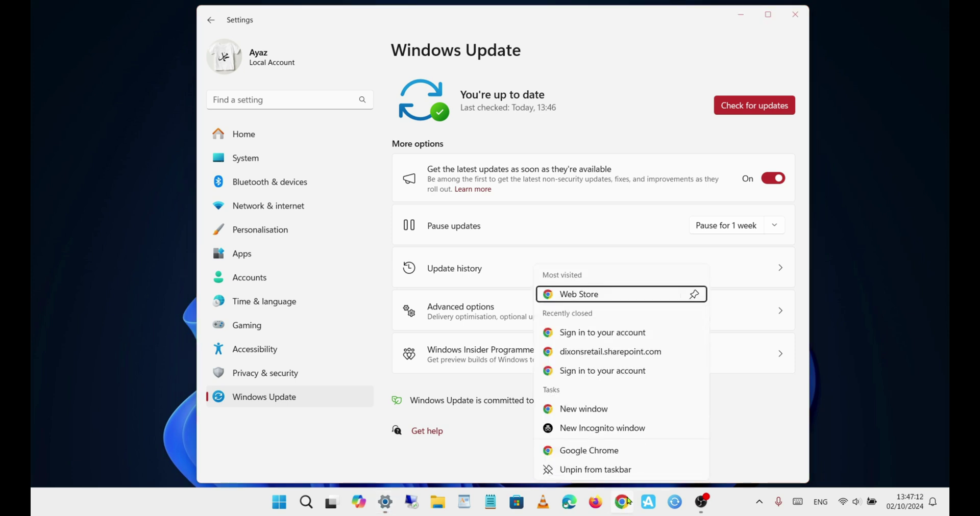
click(606, 429)
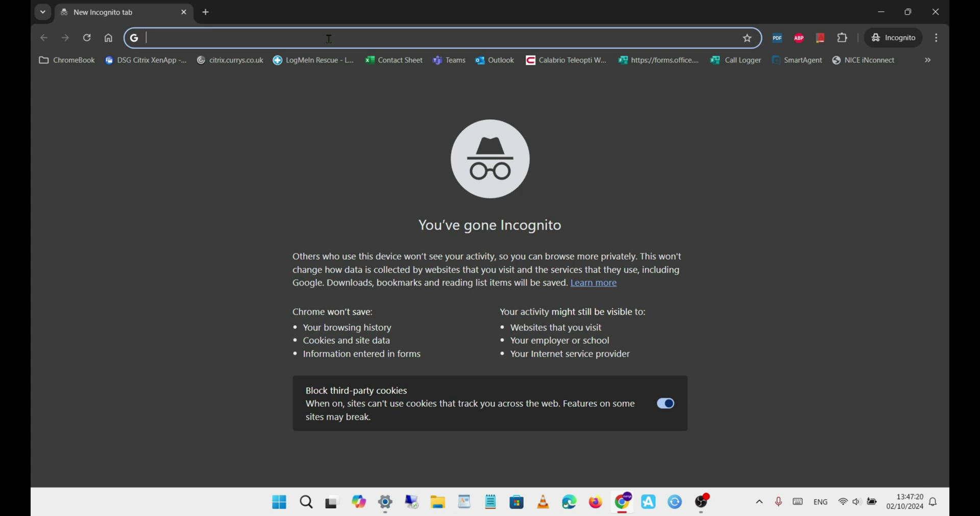
text(win)
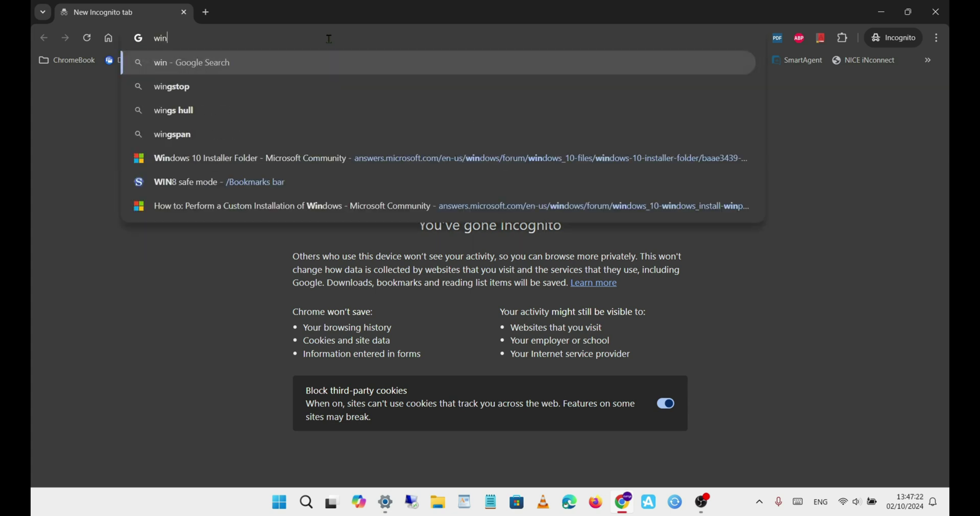
text(dow)
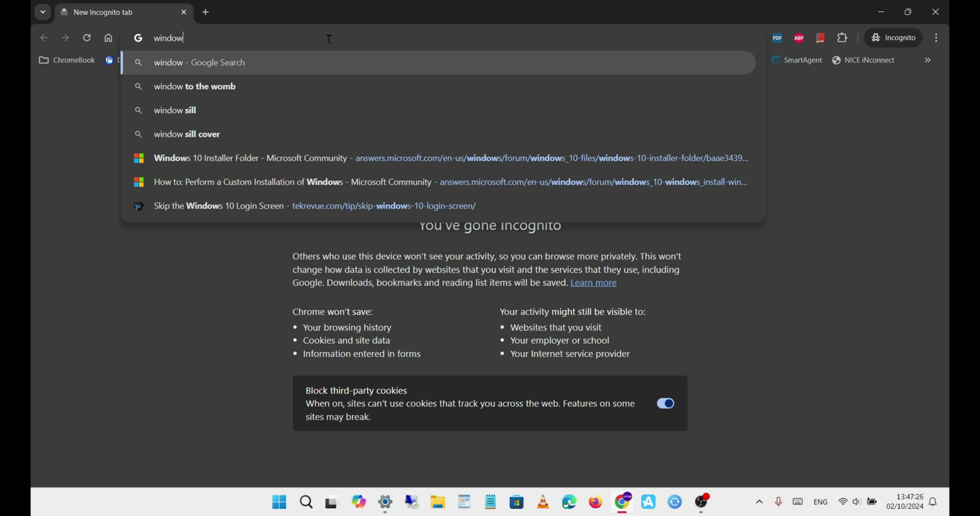
text(s 11)
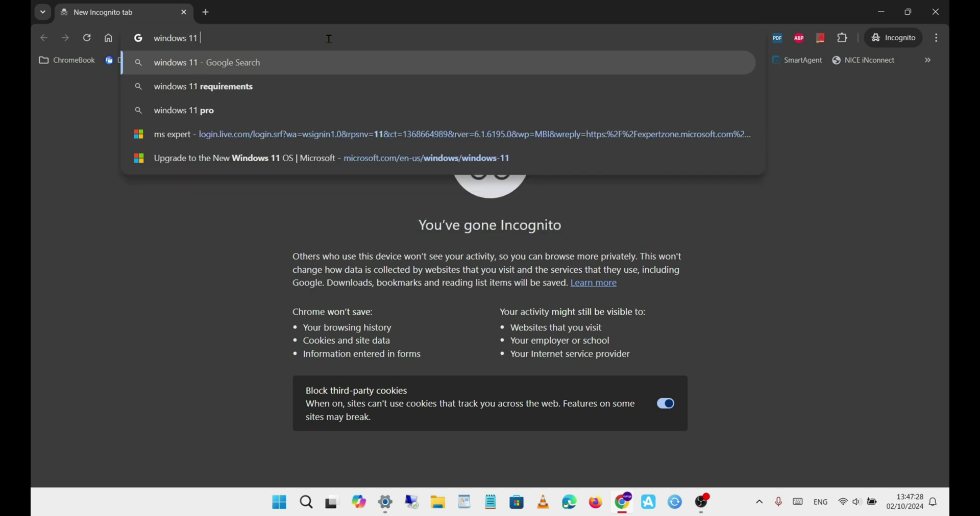
text( downloa)
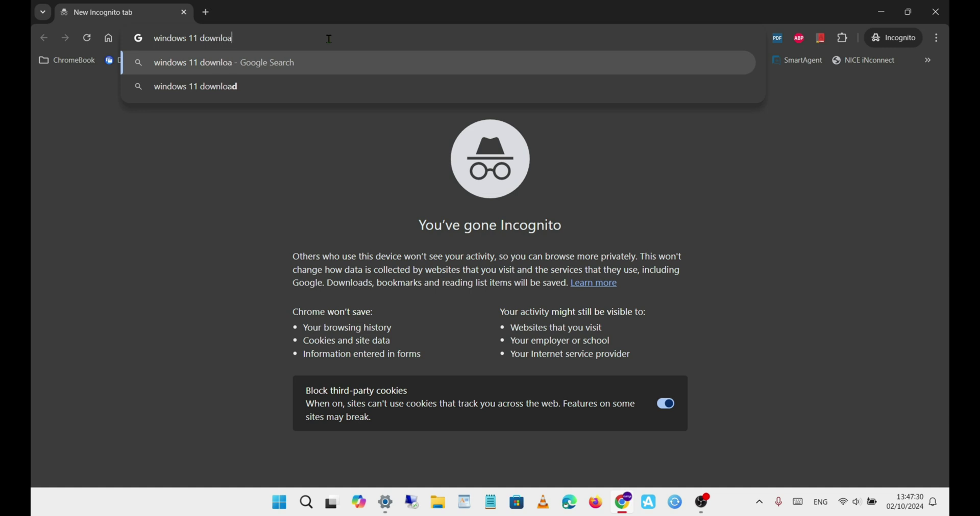
text(d)
key(Return)
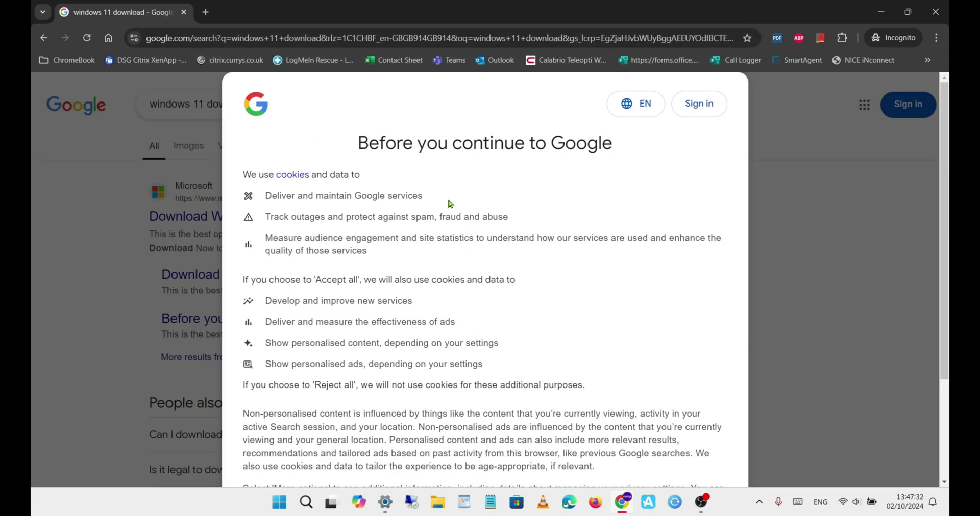
scroll(451, 204, down, 4)
- Accept Google's cookies and save the Installation Assistant from Microsoft's Download Windows 11 page
click(546, 410)
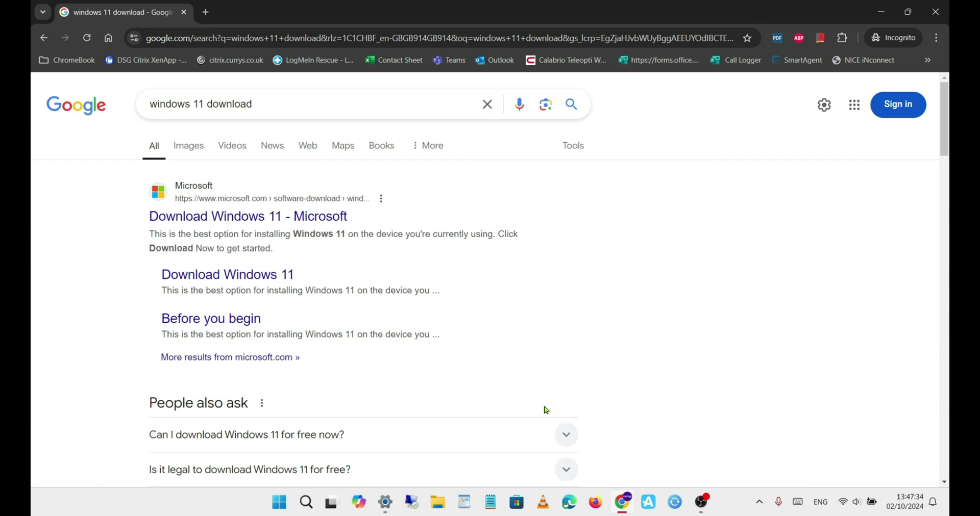
click(256, 219)
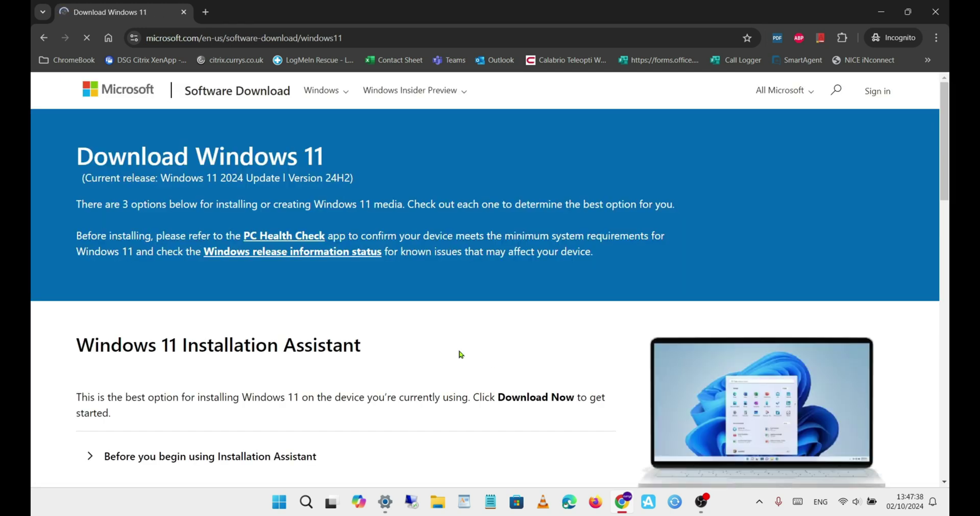
scroll(461, 354, down, 5)
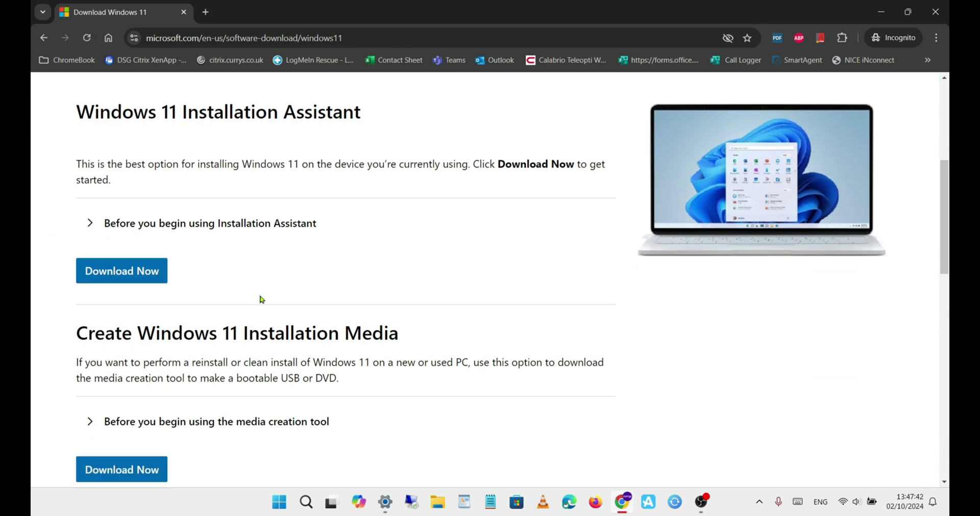
click(130, 276)
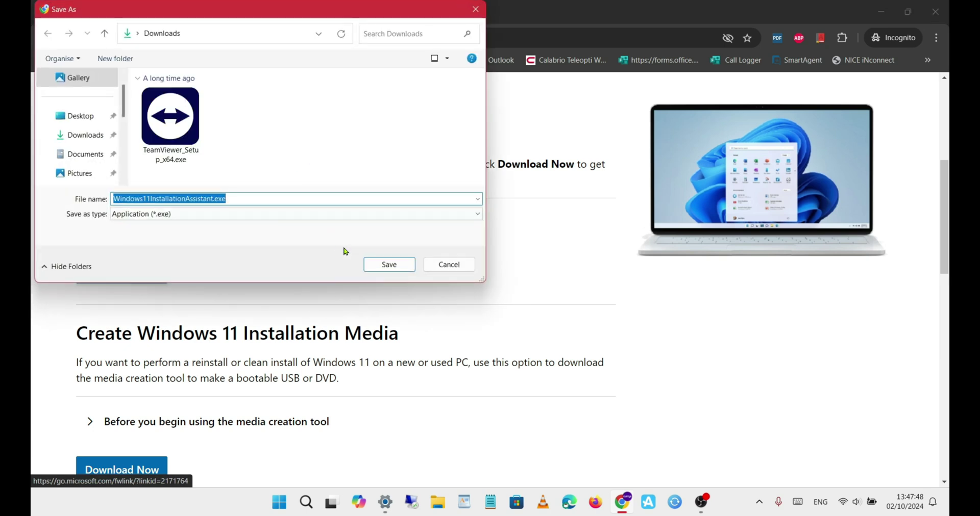
click(377, 271)
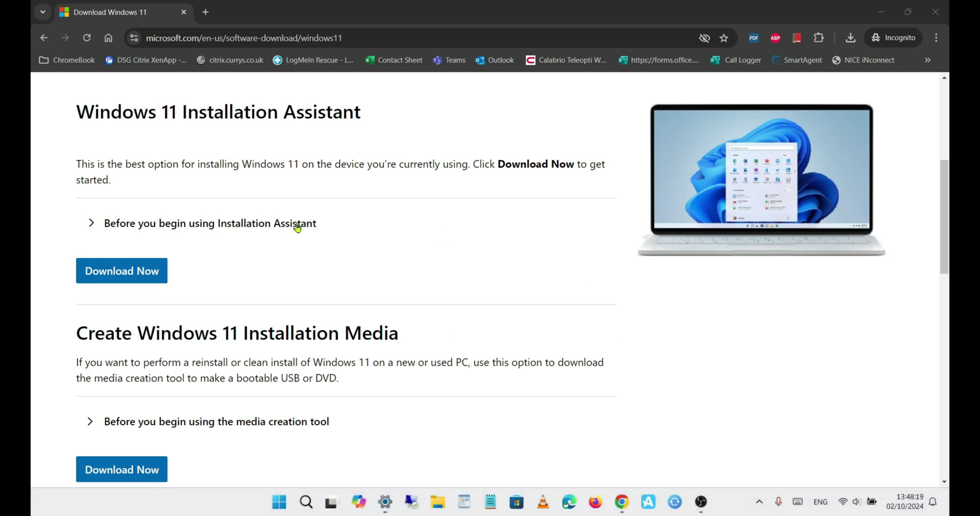
- Run the downloaded Installation Assistant, refresh its check, and request the PC Health Check app
click(849, 38)
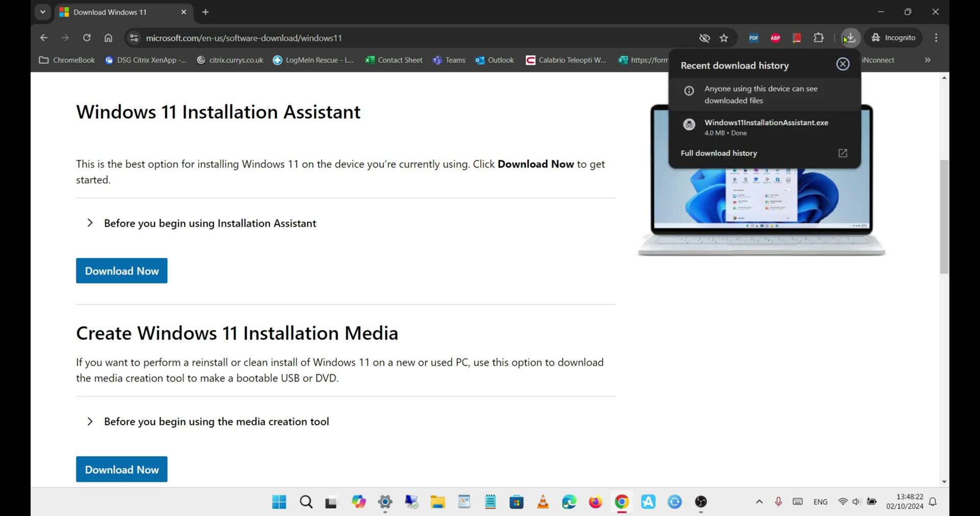
click(729, 132)
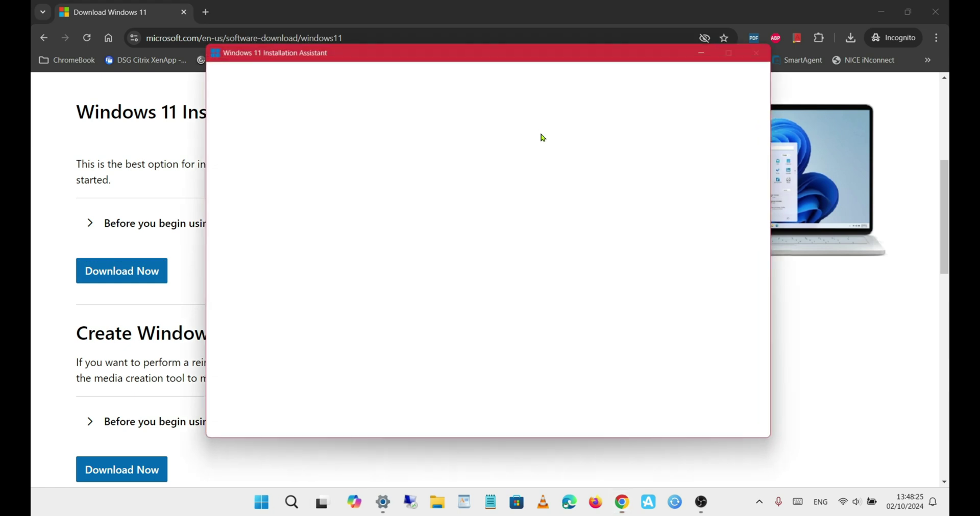
click(530, 387)
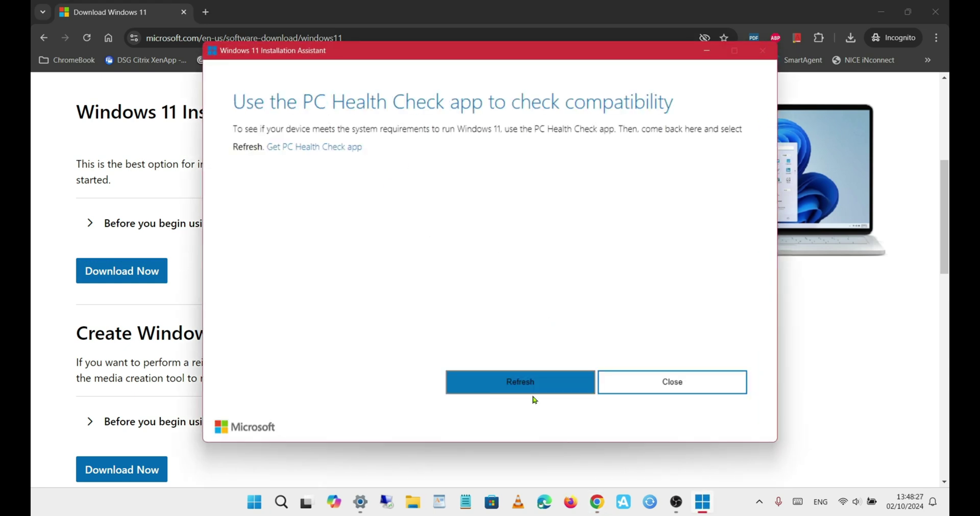
click(335, 152)
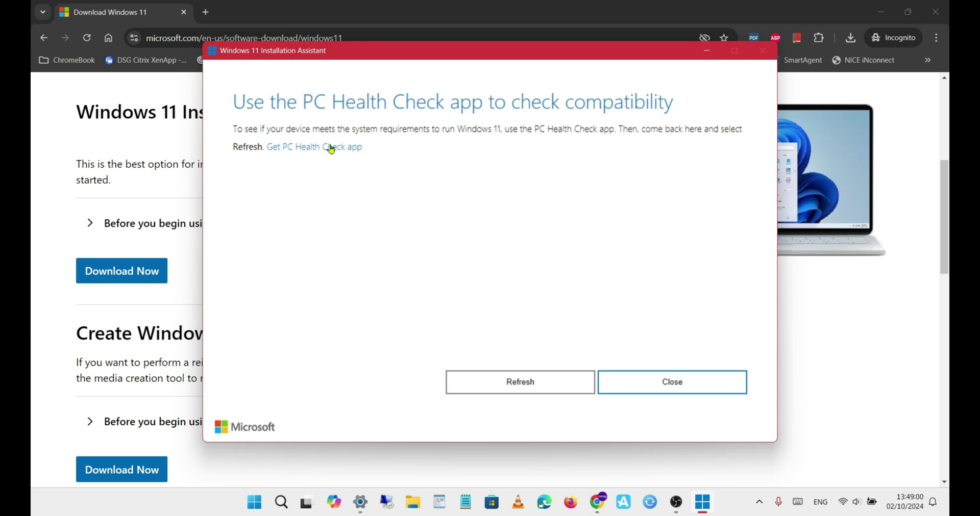
- Download the PC Health Check installer to Downloads and launch its setup from Chrome
click(660, 380)
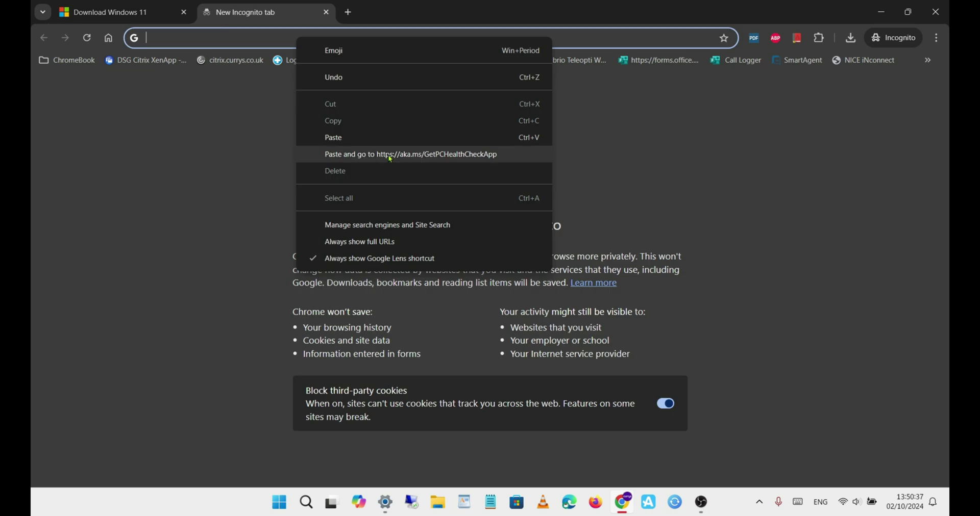
click(392, 155)
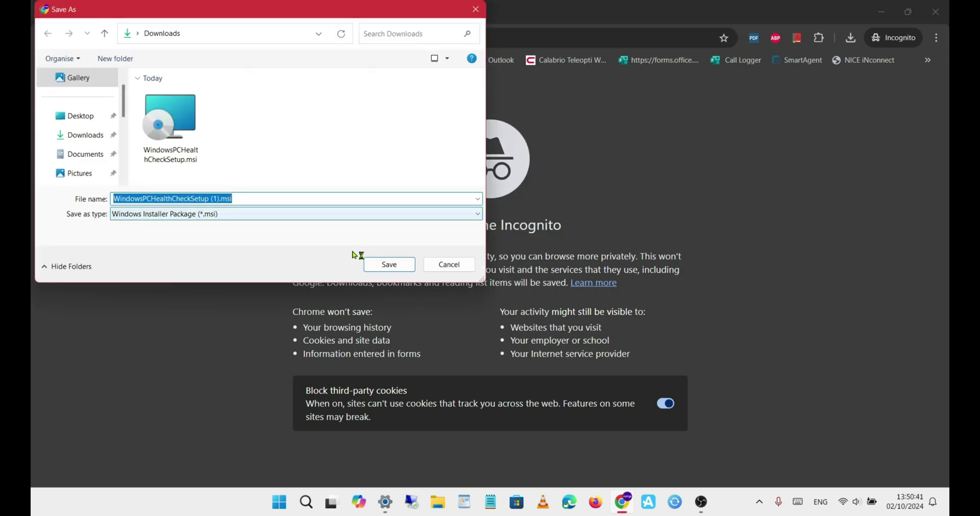
click(375, 263)
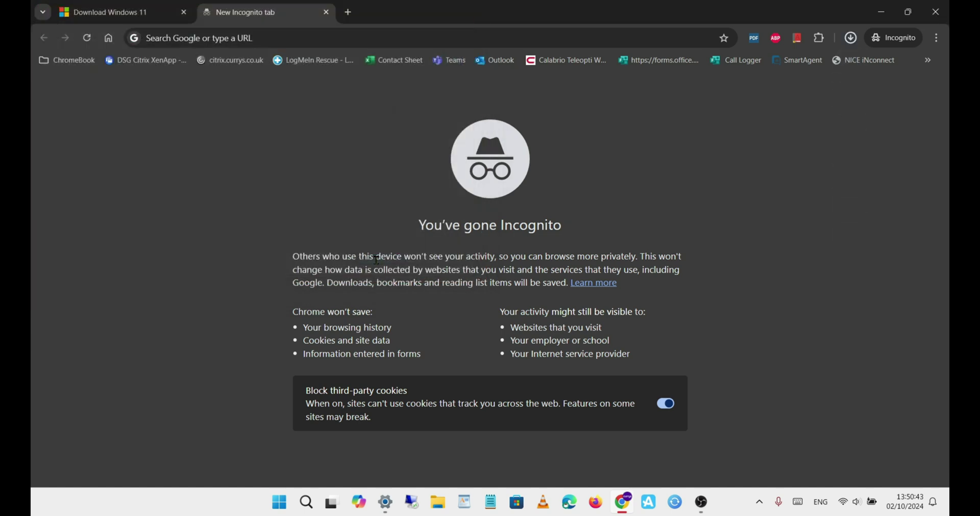
click(851, 40)
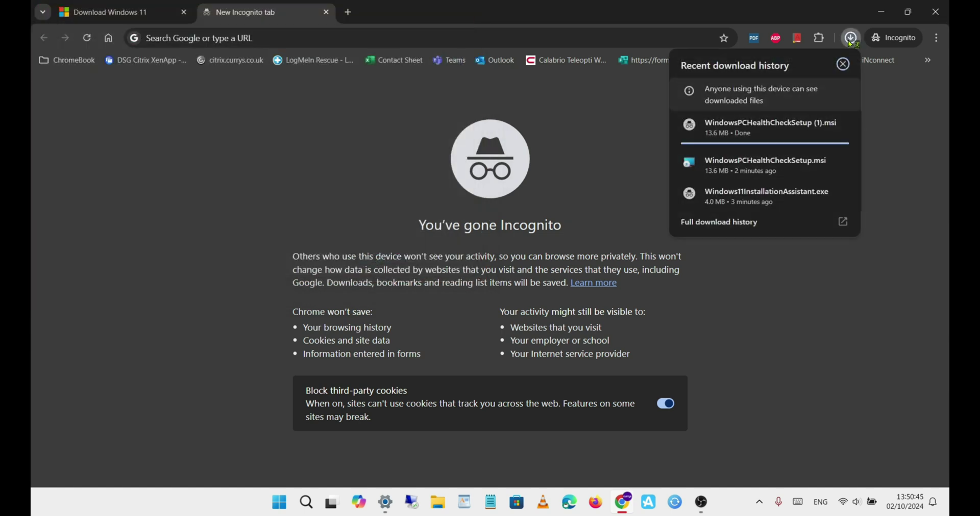
mouse_move(763, 168)
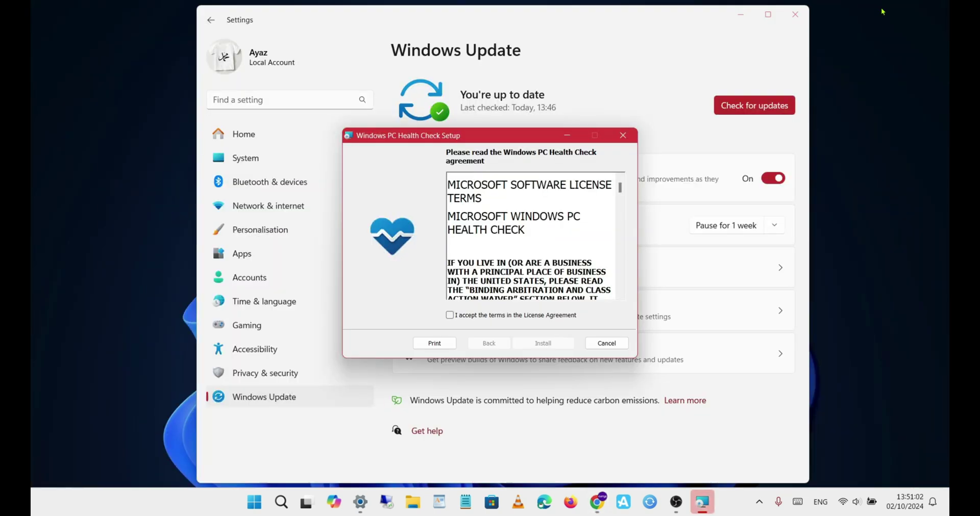
- Close Settings, accept the license terms, and install PC Health Check, opening it on finish
click(796, 8)
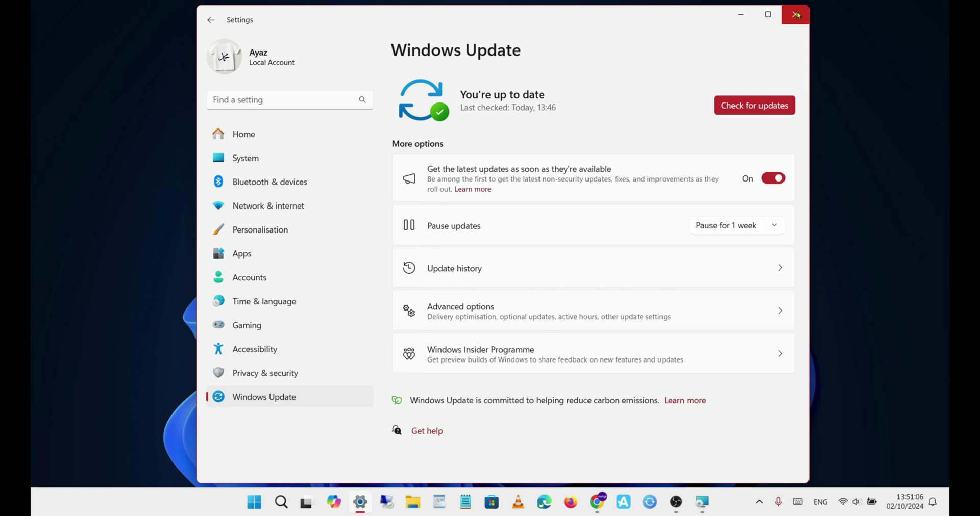
click(796, 12)
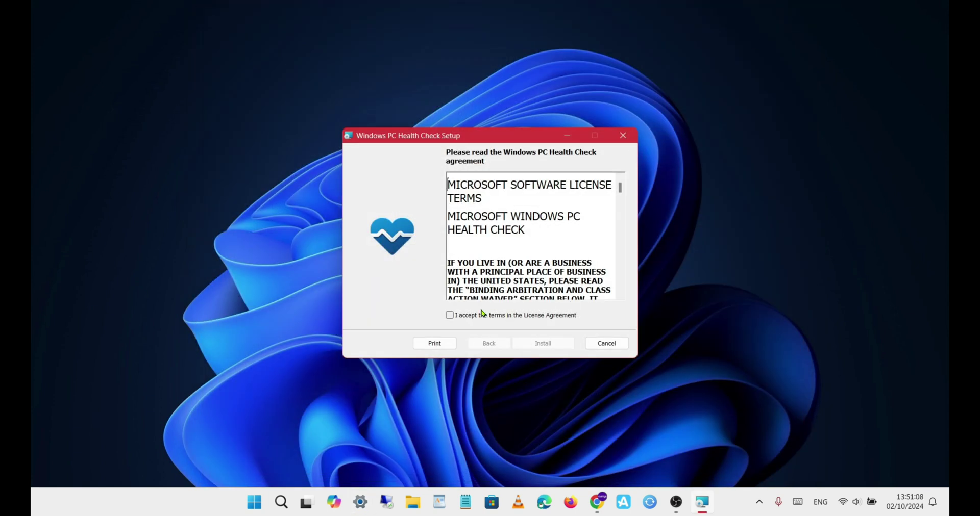
click(449, 315)
click(542, 344)
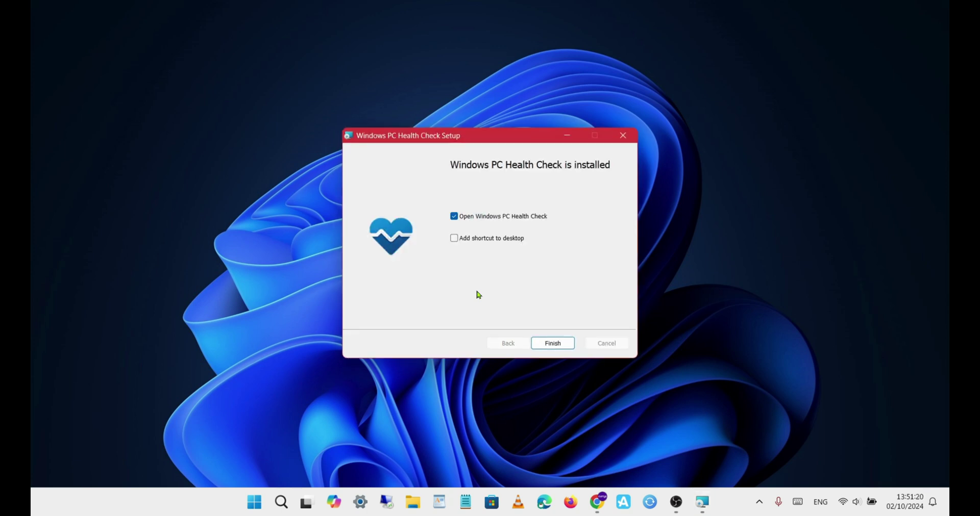
click(558, 346)
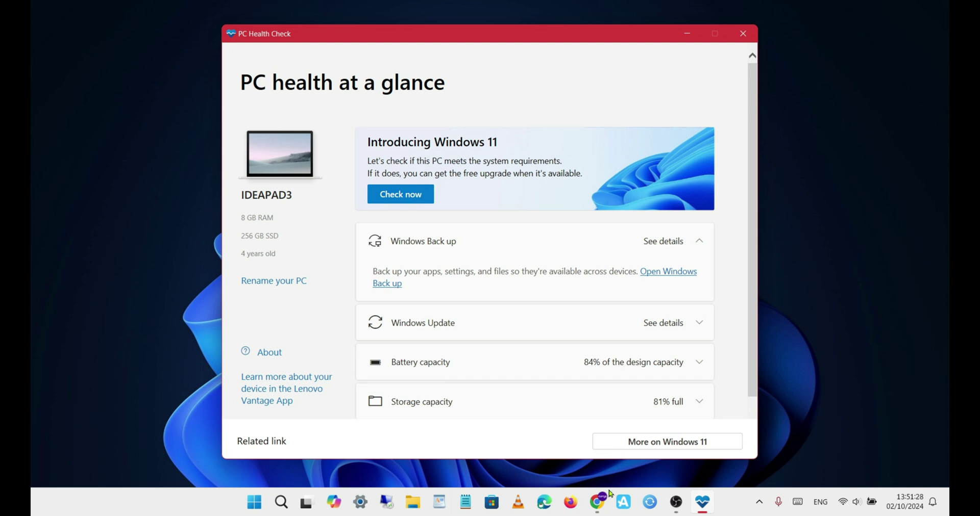
- Close Chrome and run PC Health Check's Windows 11 requirements check, viewing all results
right_click(604, 504)
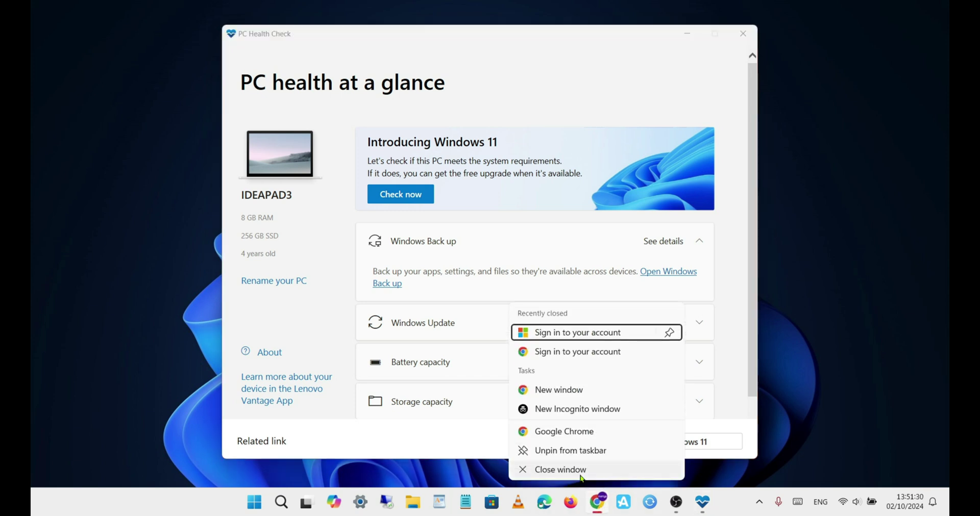
click(582, 477)
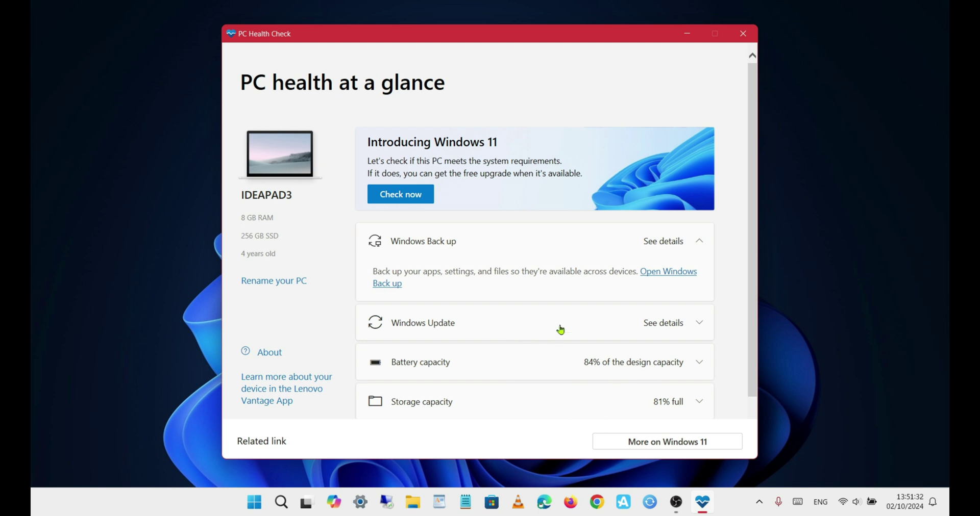
click(398, 196)
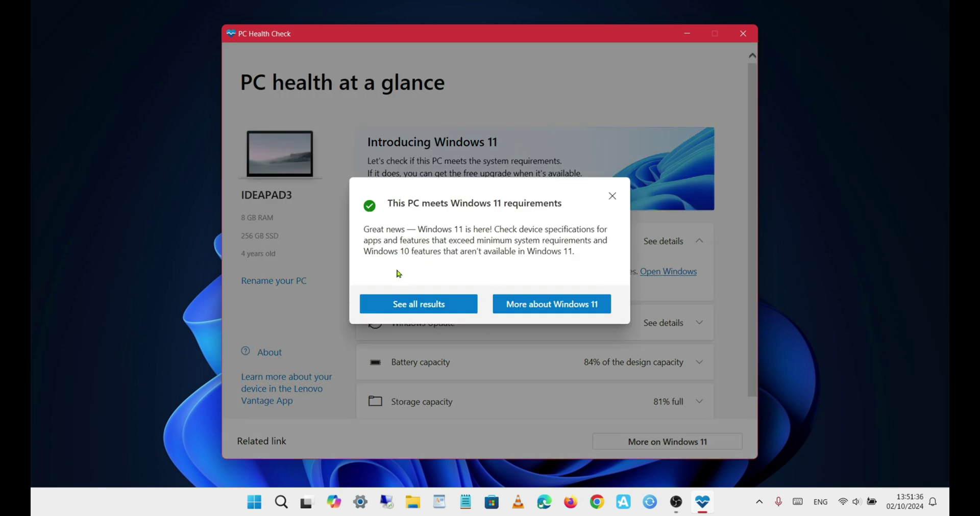
click(421, 306)
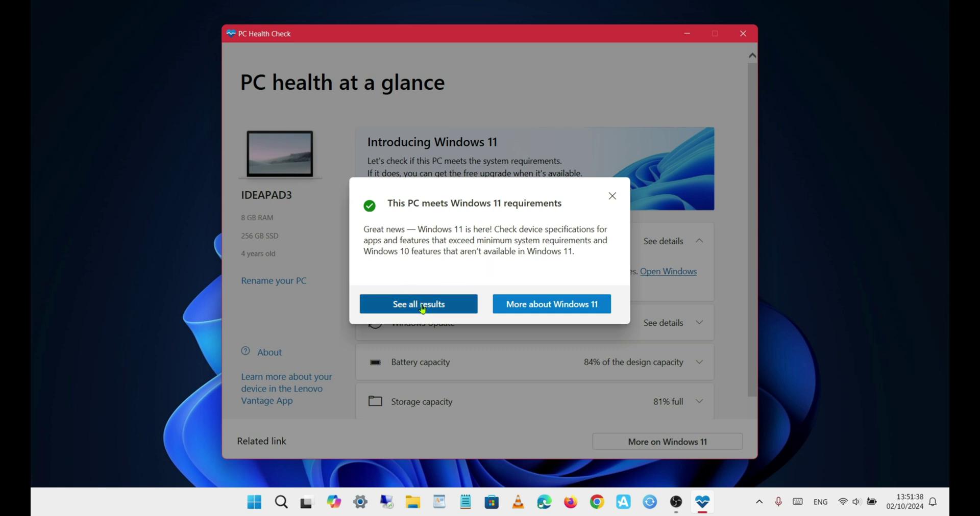
scroll(534, 321, down, 2)
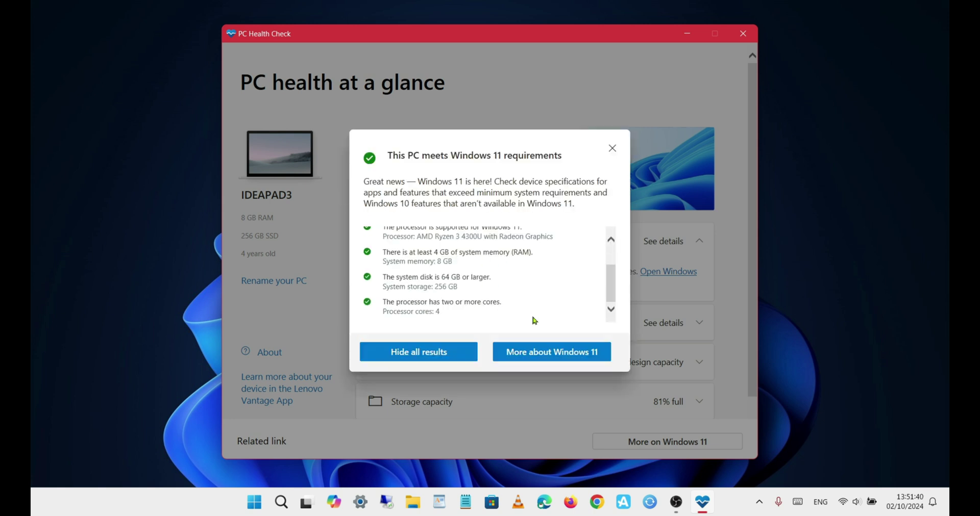
- Dismiss the results, review the Windows 11 Home 23H2 version details, and close PC Health Check
click(613, 148)
scroll(518, 243, down, 1)
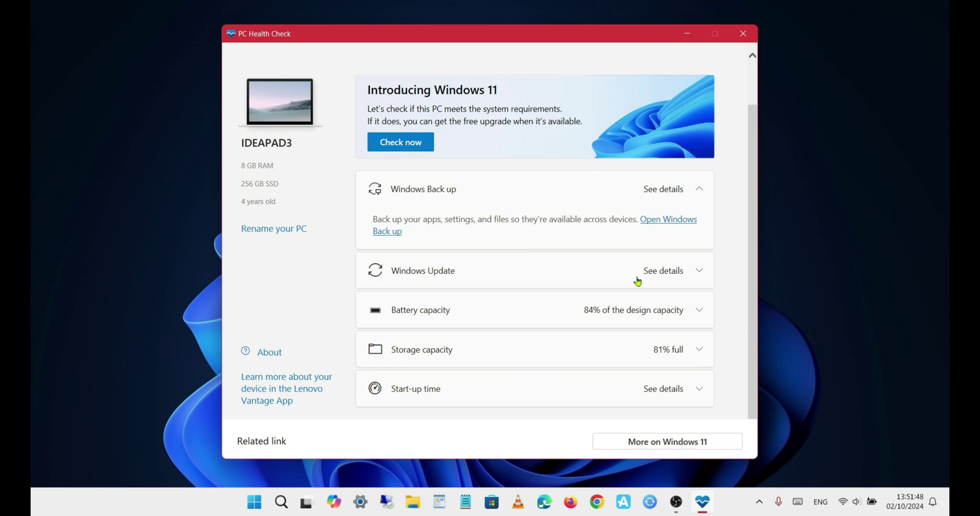
click(672, 275)
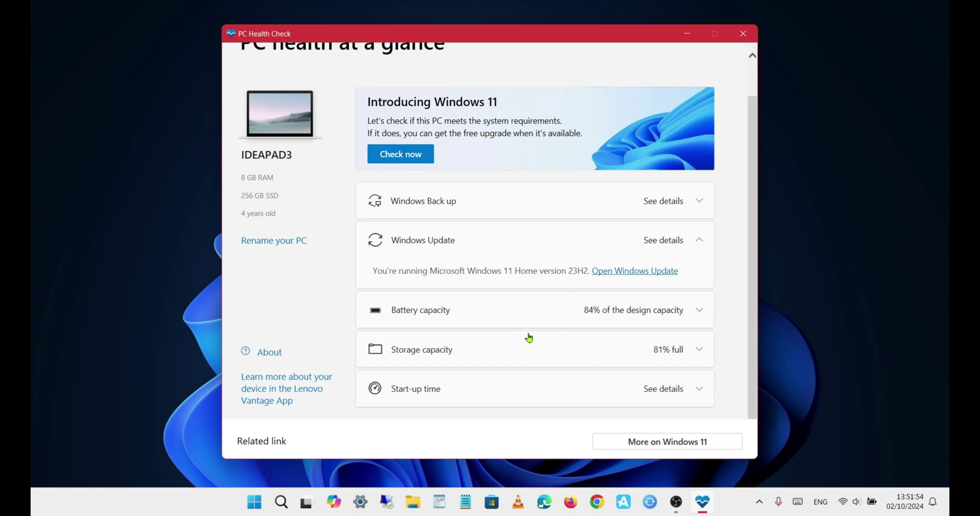
click(741, 40)
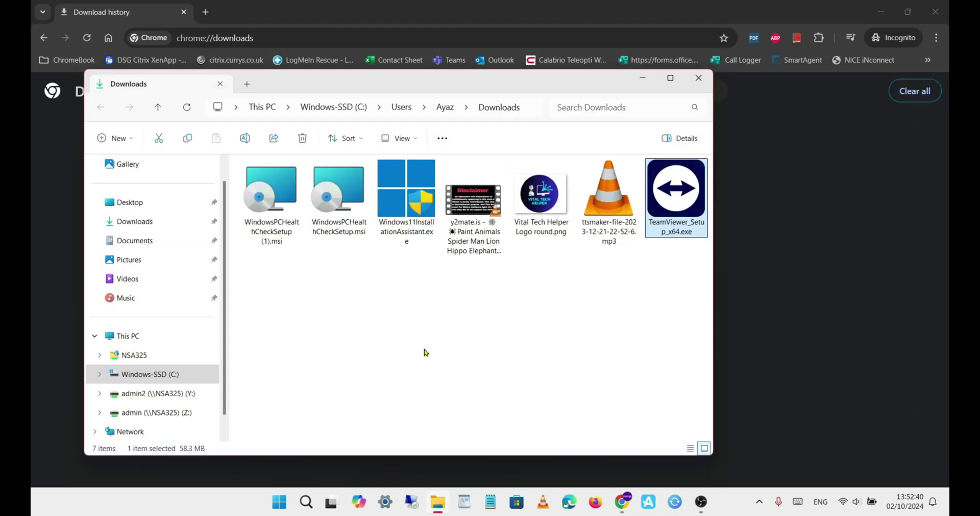
- Launch Windows11InstallationAssistant.exe from the Downloads folder
click(375, 268)
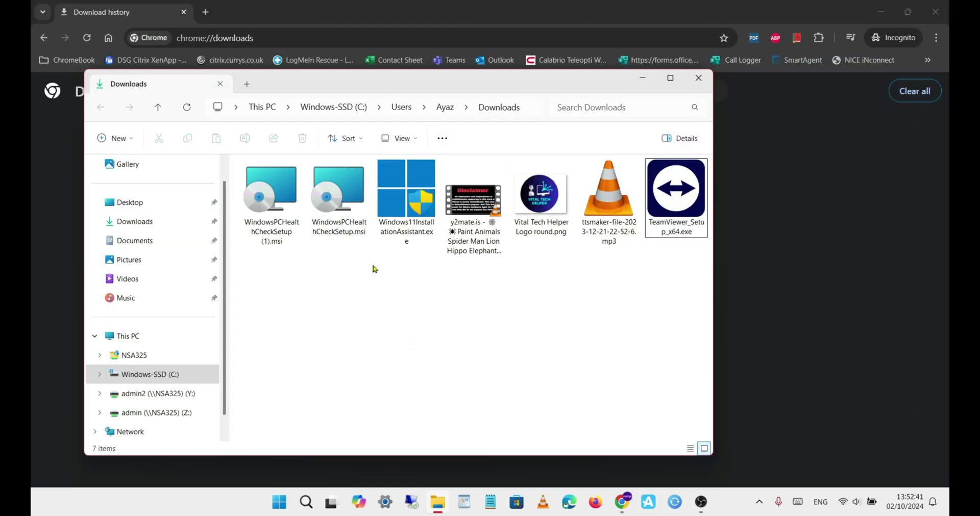
click(407, 240)
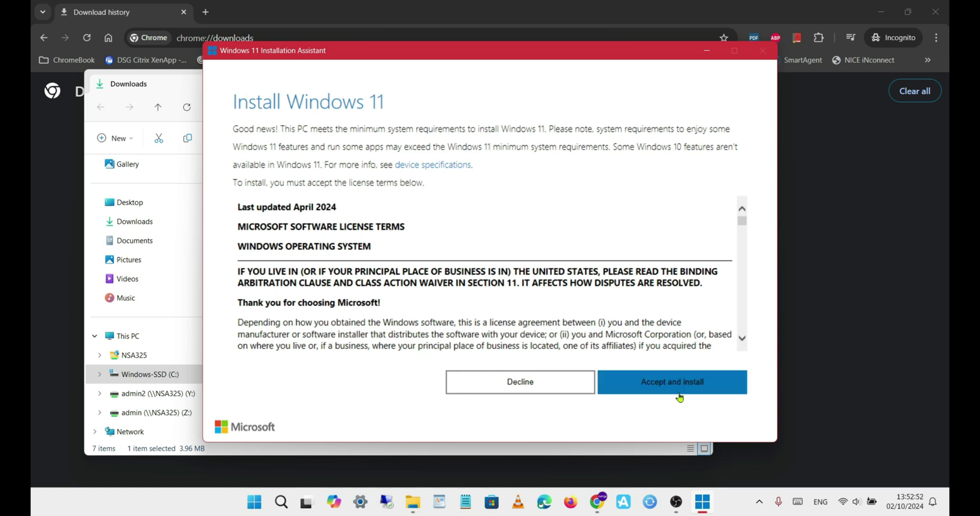
- Accept the license and let the Installation Assistant upgrade and restart the PC
click(681, 396)
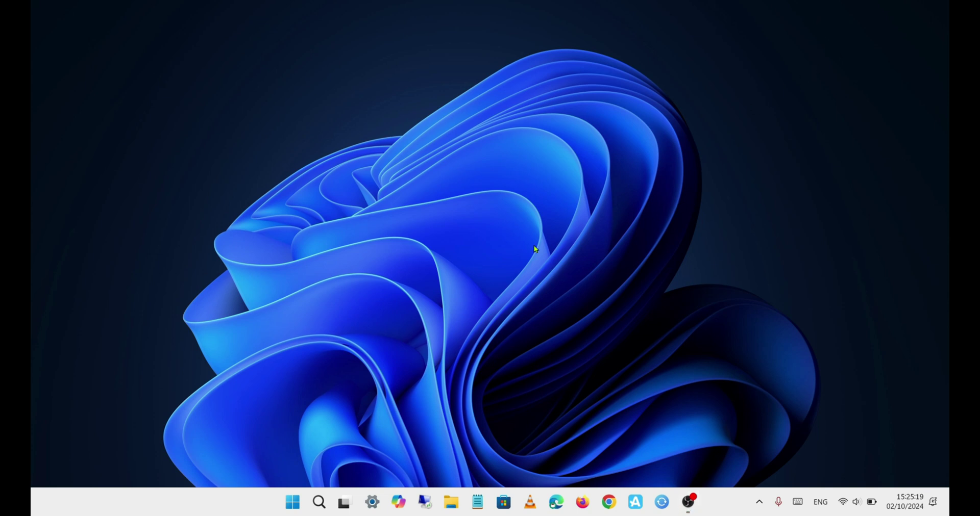
- Check Settings › System › About confirms Windows 11 Home version 24H2, OS build 26100.1882
click(373, 504)
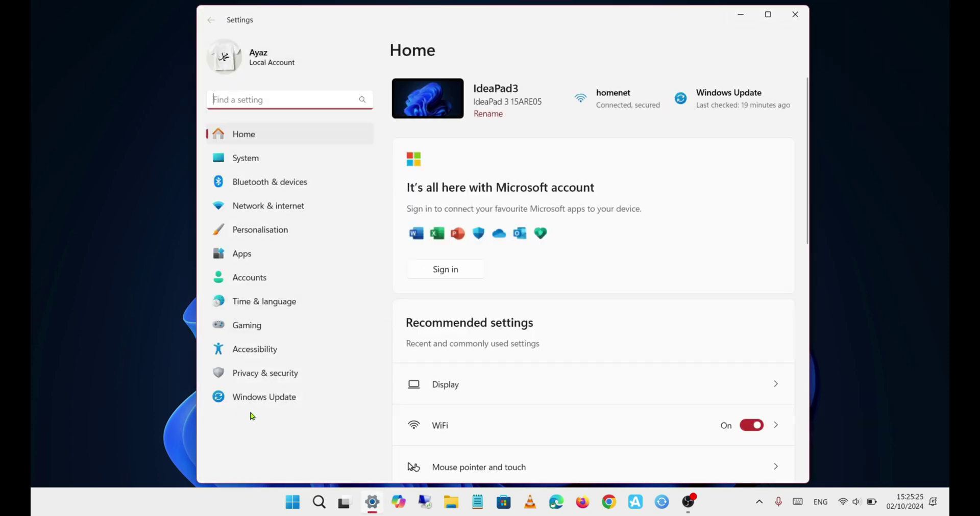
click(245, 159)
scroll(553, 276, down, 8)
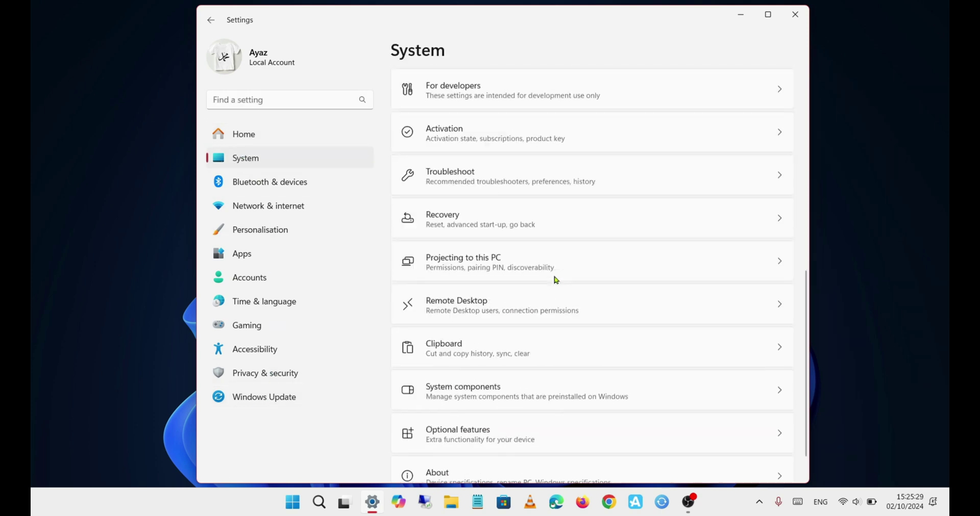
scroll(553, 278, up, 4)
scroll(549, 298, down, 5)
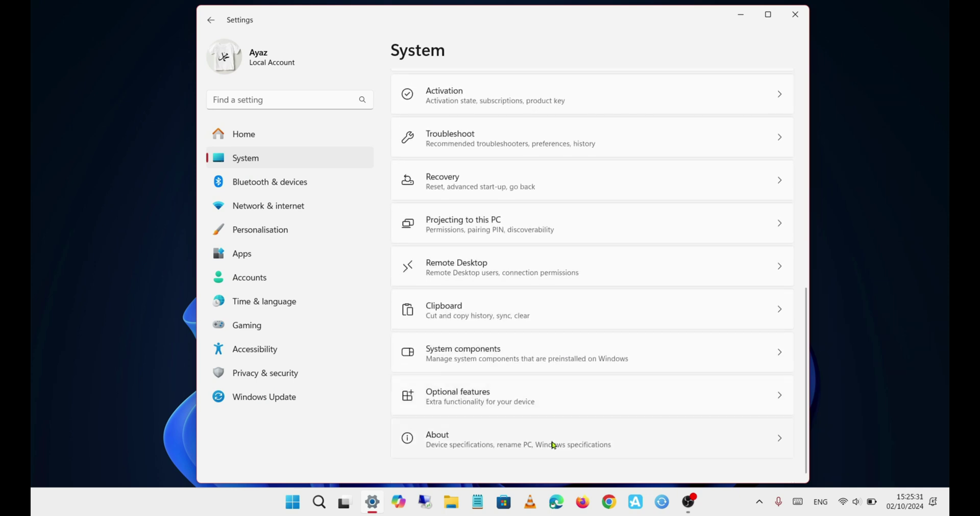
click(547, 455)
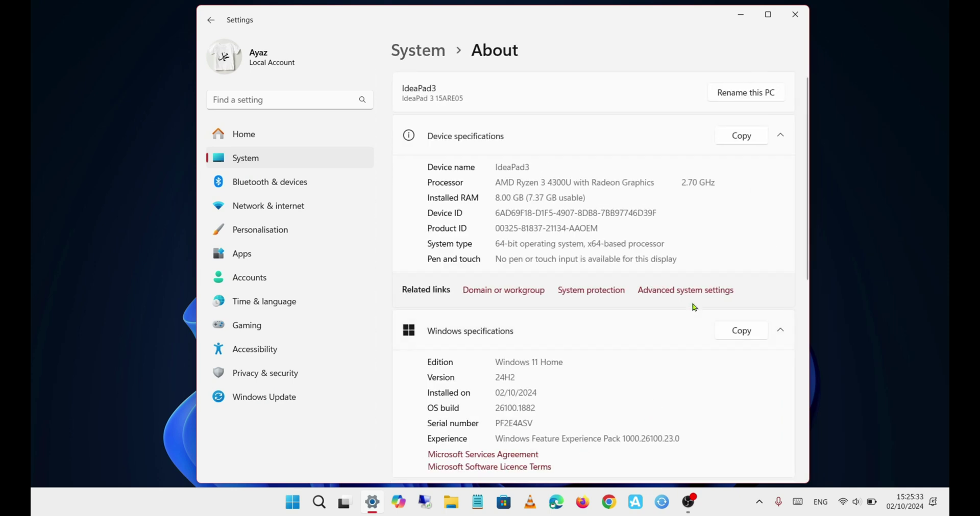
scroll(658, 347, down, 4)
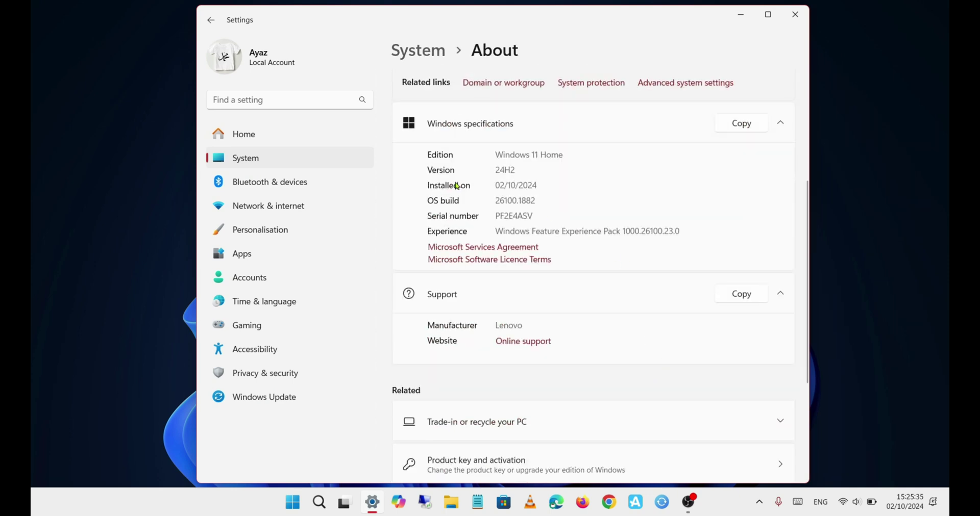